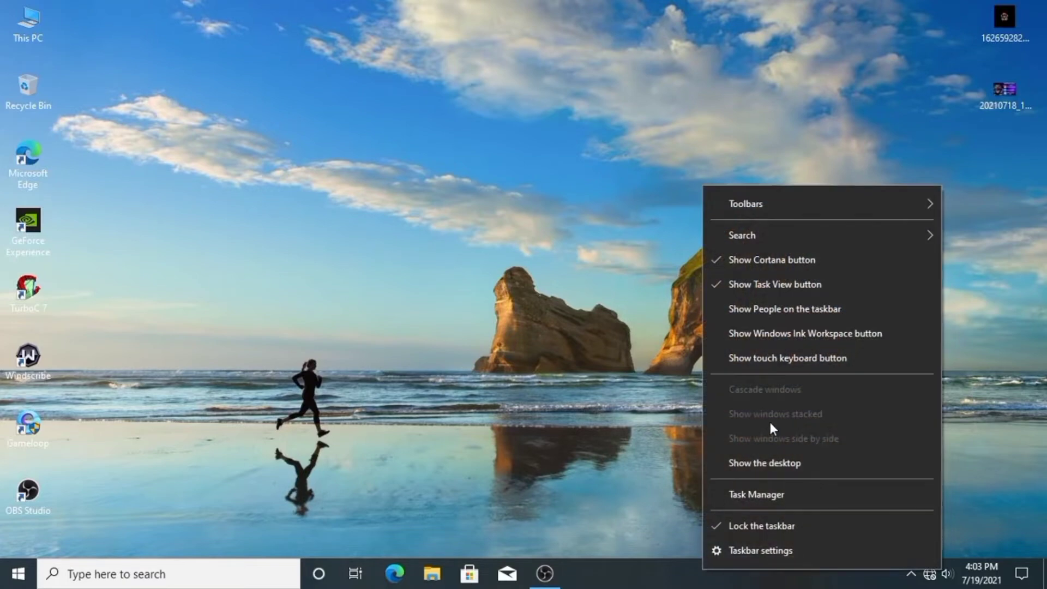
# Check the GPU 0 model and its performance graphs in Task Manager, and close Task Manager.
pyautogui.click(775, 494)
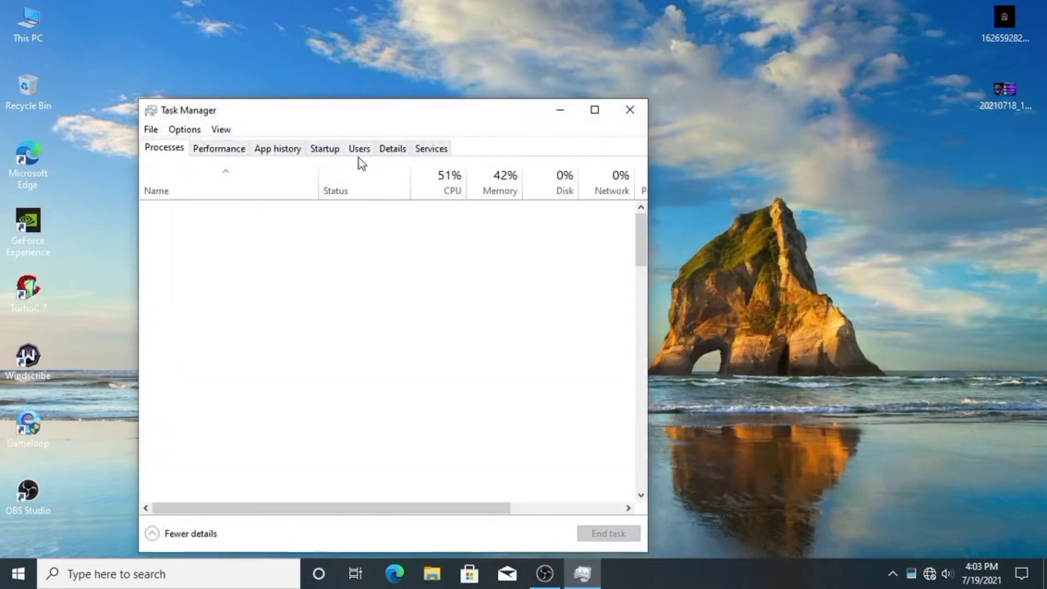
pyautogui.moveTo(367, 110); pyautogui.dragTo(409, 50)
pyautogui.click(315, 90)
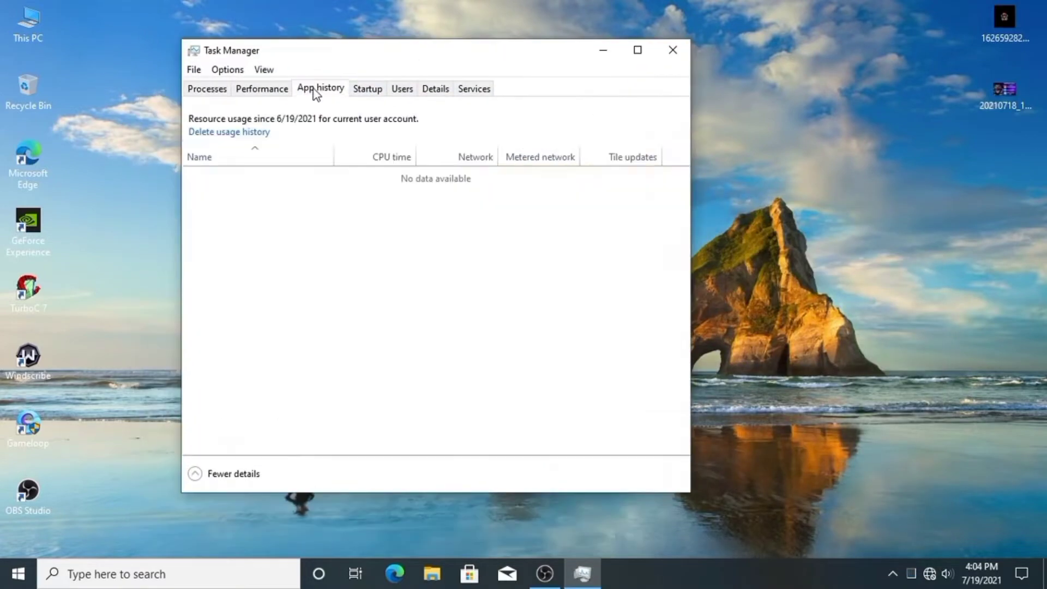
pyautogui.click(262, 94)
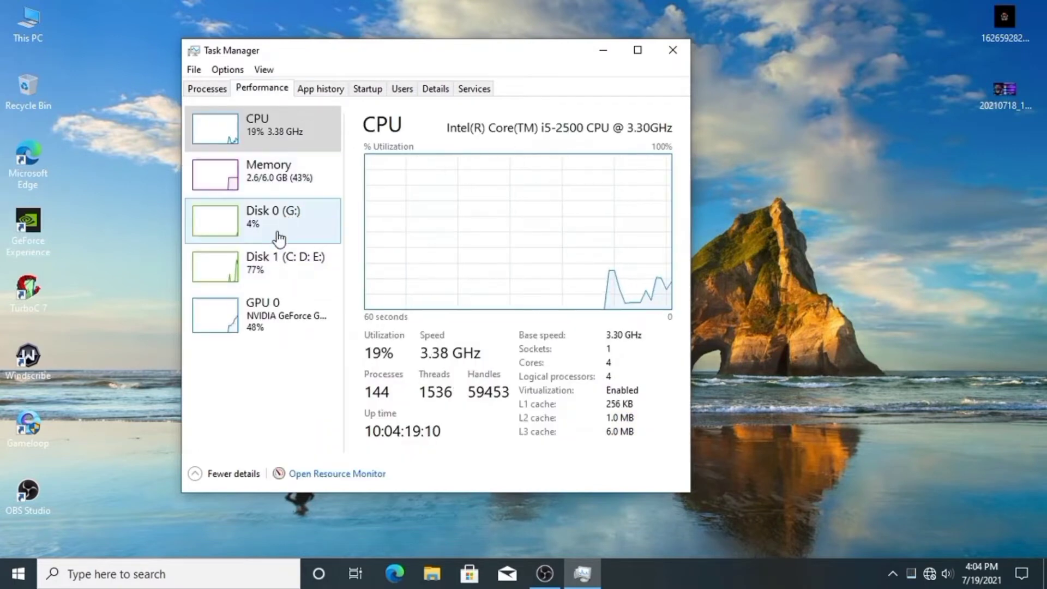
pyautogui.click(276, 303)
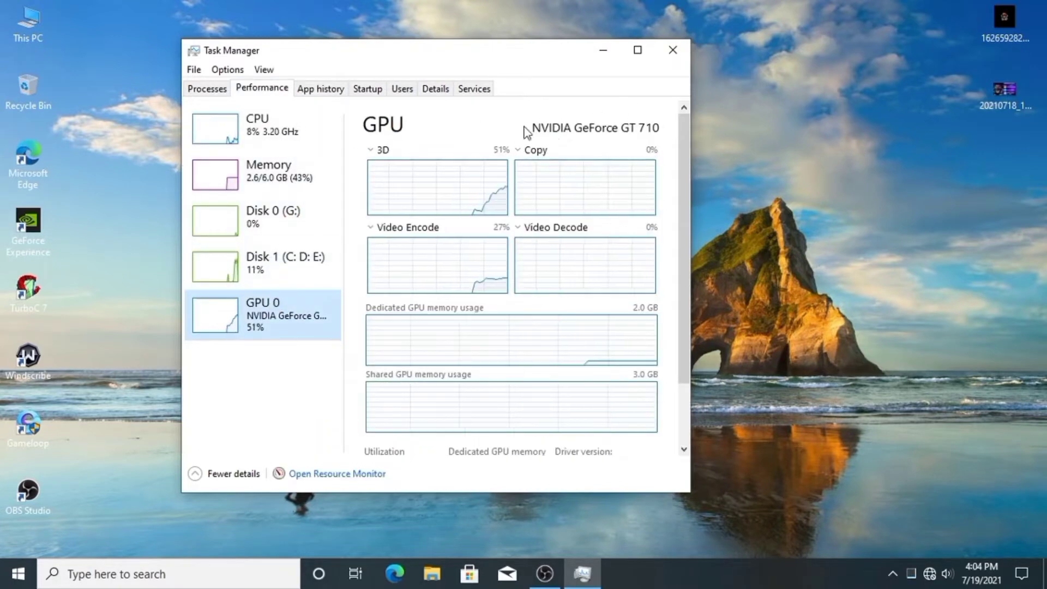
pyautogui.click(672, 50)
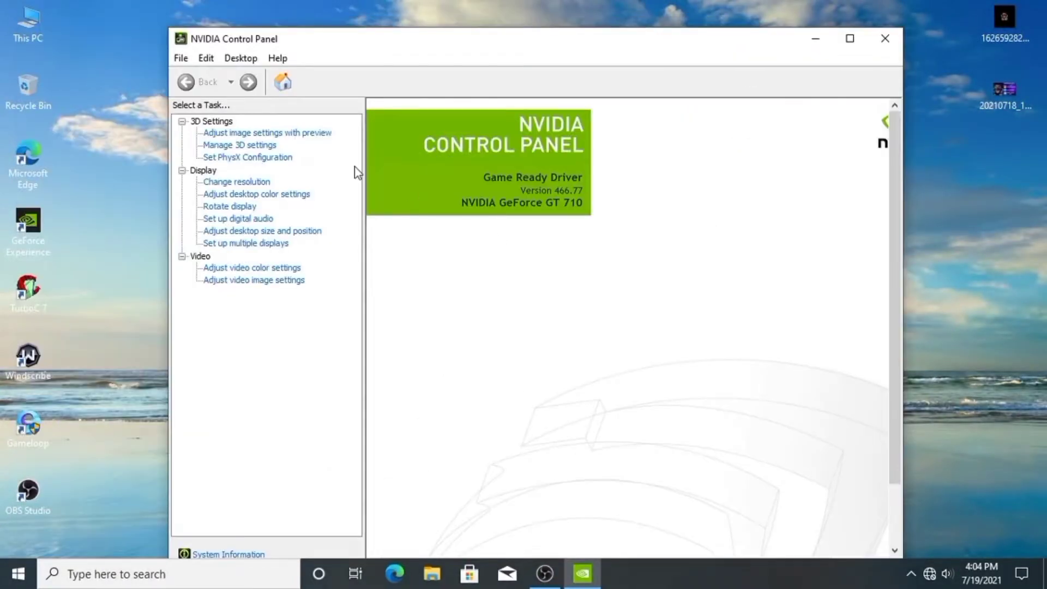
# In the image settings with preview, choose to use the advanced 3D image settings and apply the change.
pyautogui.click(288, 134)
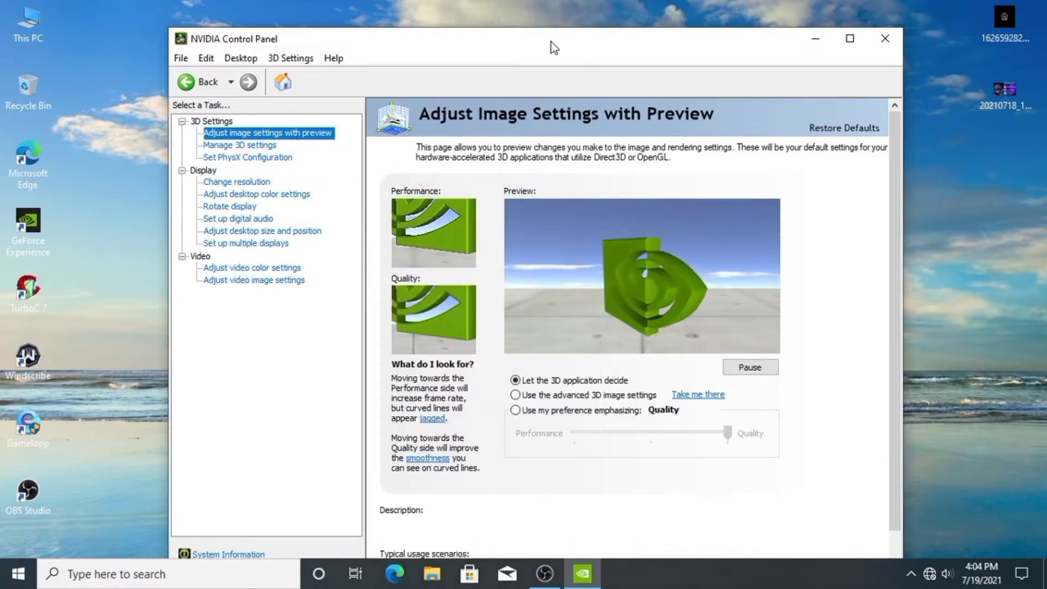
pyautogui.moveTo(550, 41); pyautogui.dragTo(511, 30)
pyautogui.click(656, 427)
pyautogui.click(551, 427)
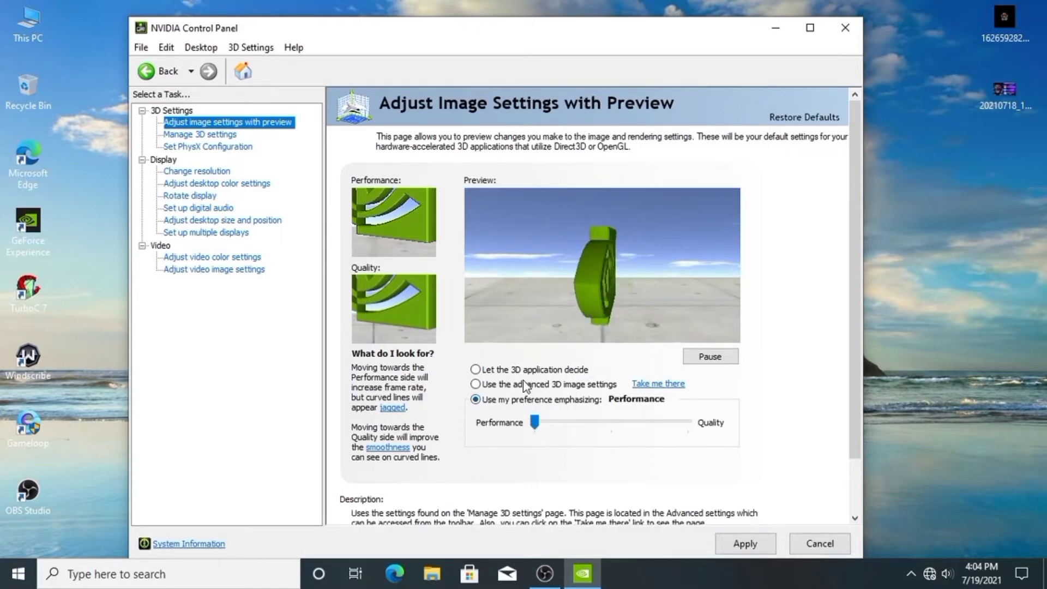
pyautogui.click(508, 383)
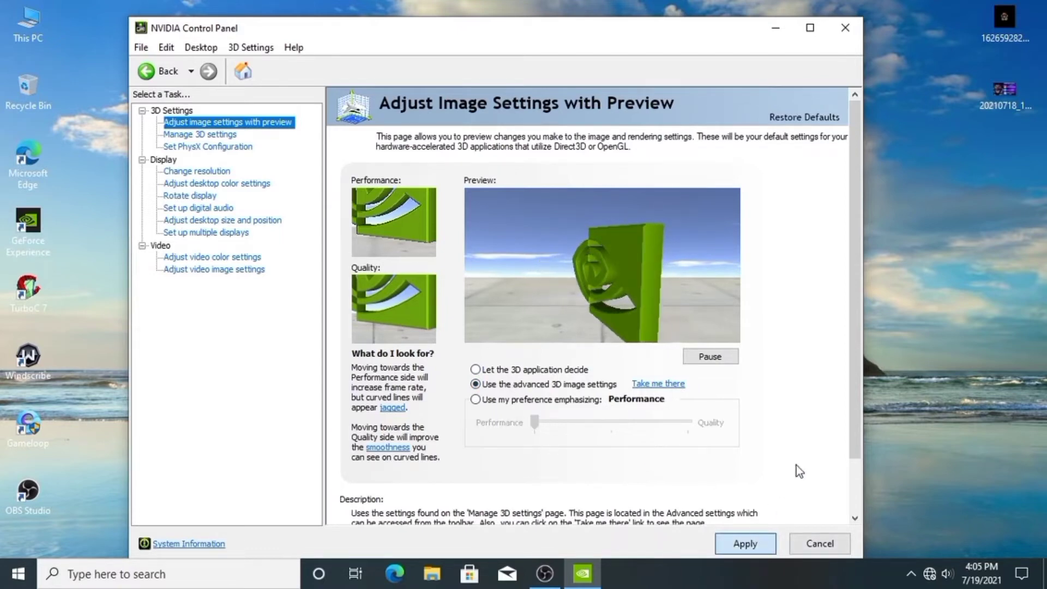
pyautogui.click(744, 546)
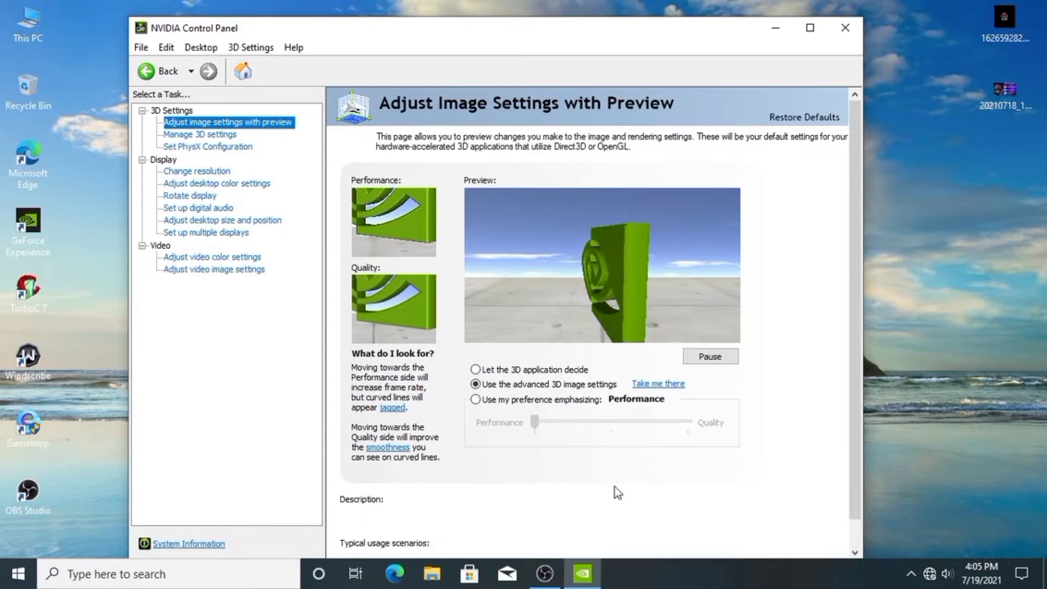
# In the global 3D settings, set the OpenGL rendering GPU to NVIDIA GeForce GT 710.
pyautogui.click(219, 136)
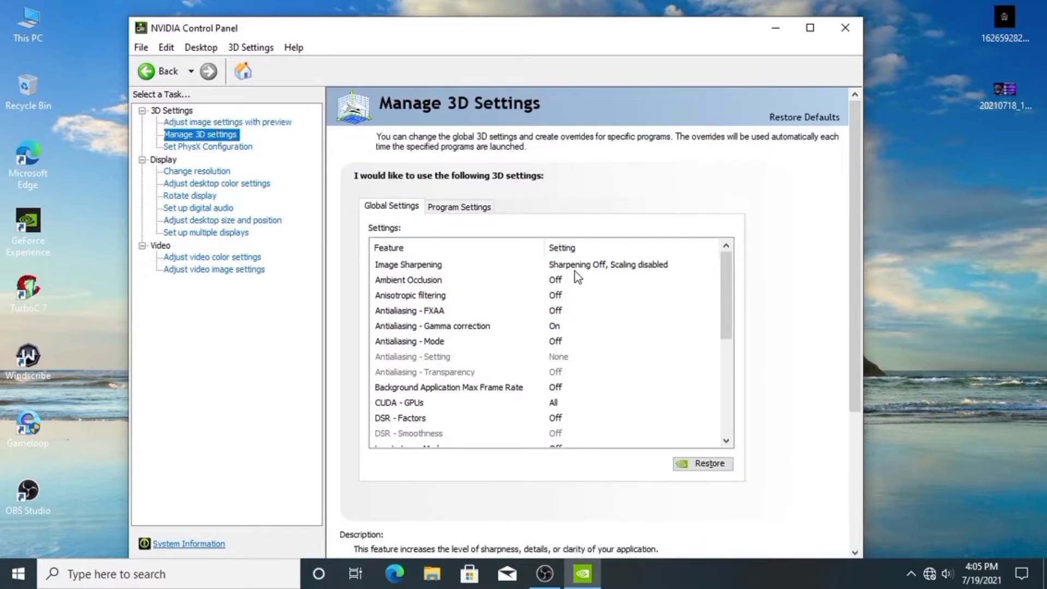
pyautogui.scroll(-3, 565, 305)
pyautogui.click(560, 327)
pyautogui.click(560, 327)
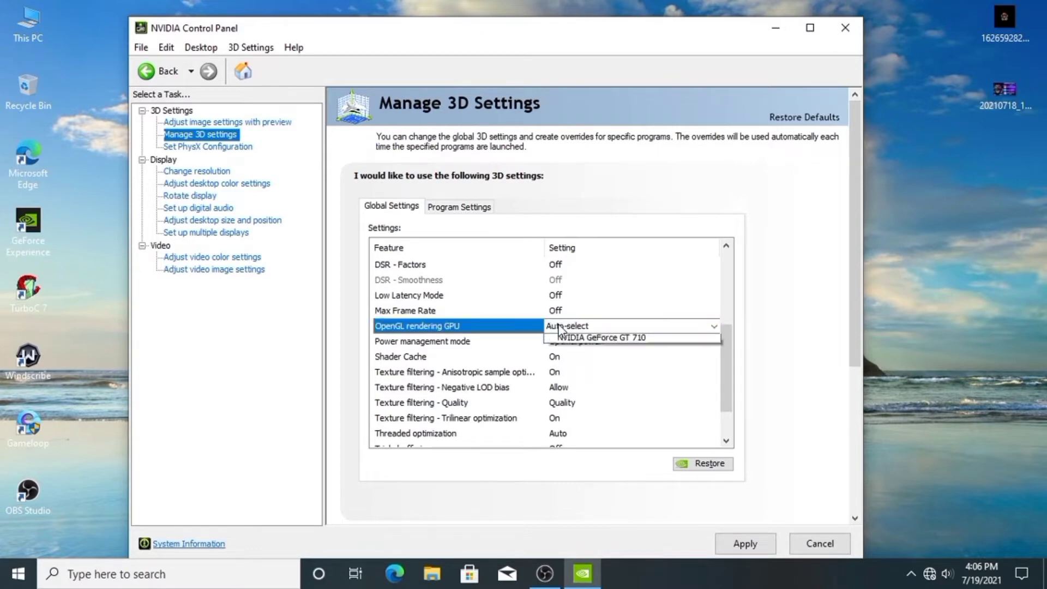
pyautogui.click(577, 359)
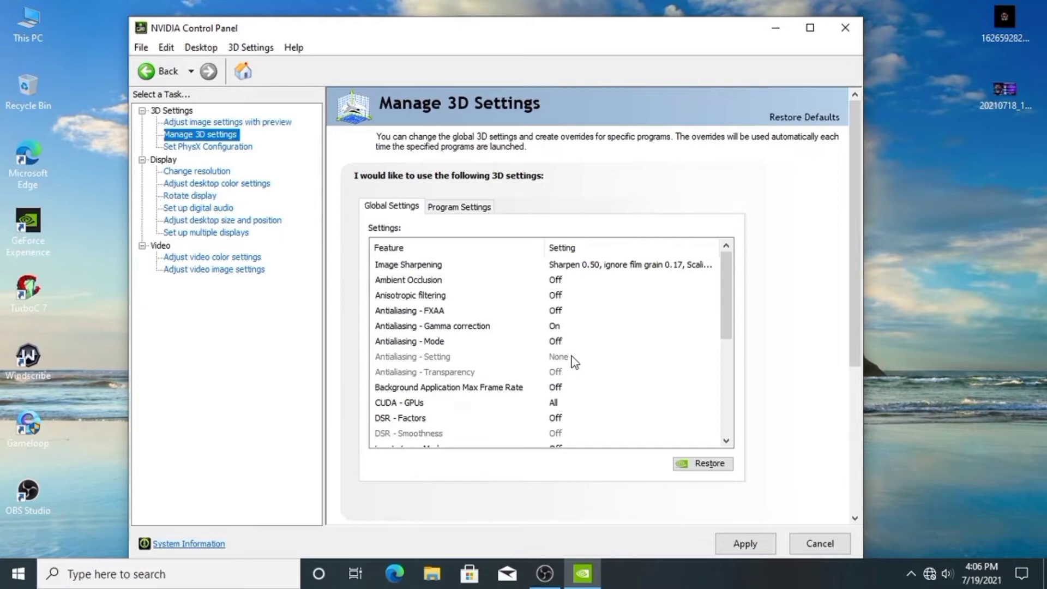
# Set Texture filtering - Quality to Performance in the global 3D settings.
pyautogui.scroll(-3, 574, 362)
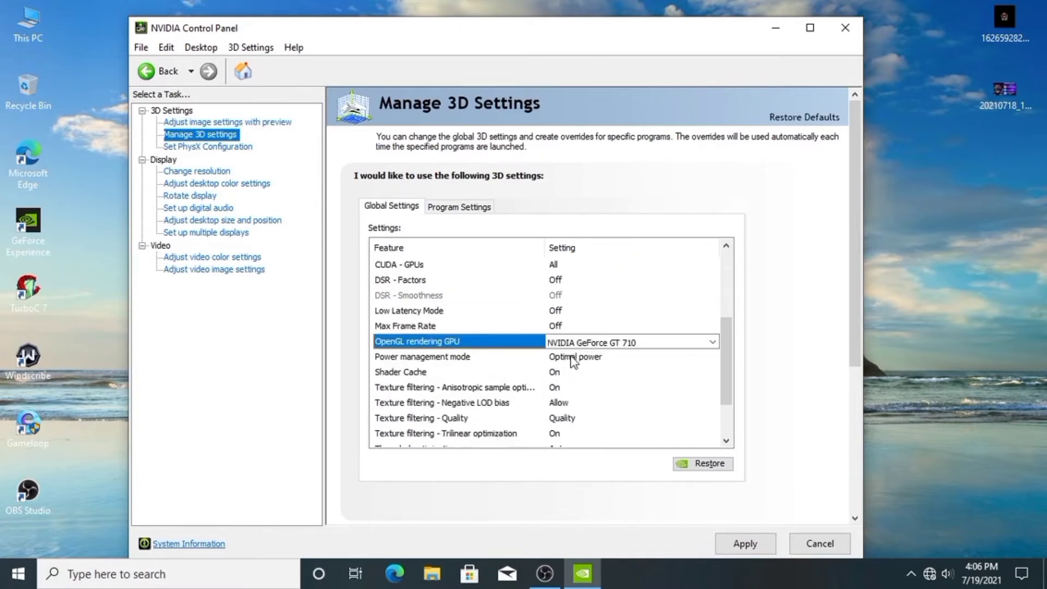
pyautogui.scroll(-2, 572, 361)
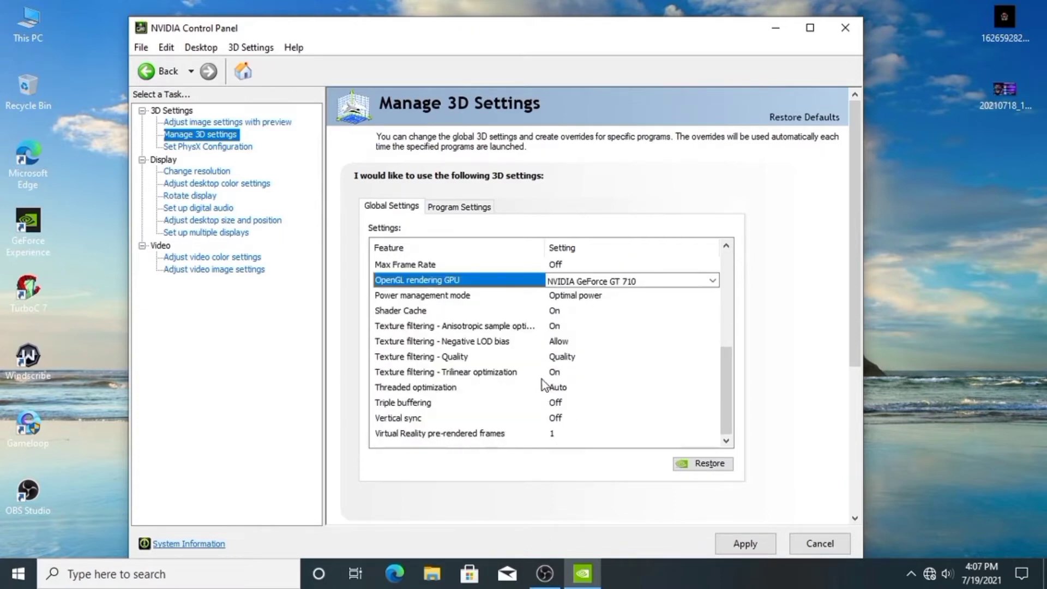
pyautogui.click(567, 358)
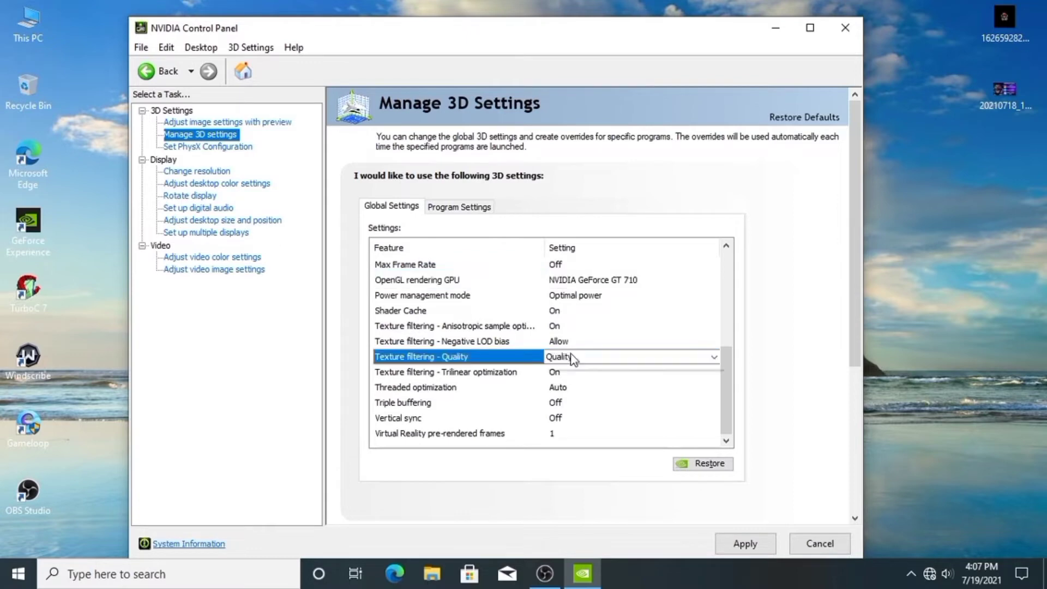
pyautogui.click(565, 363)
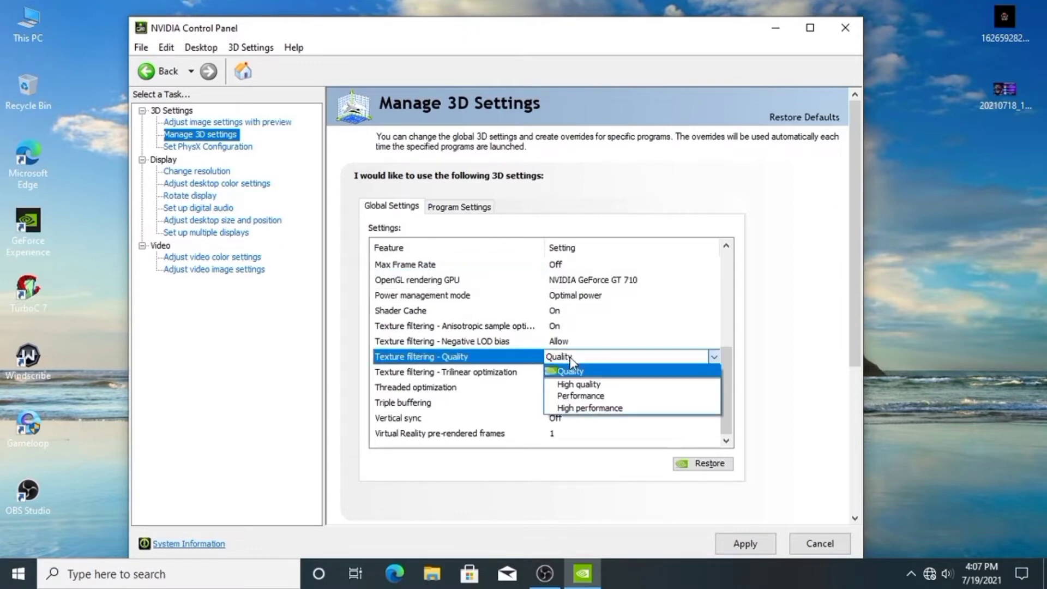
pyautogui.click(581, 394)
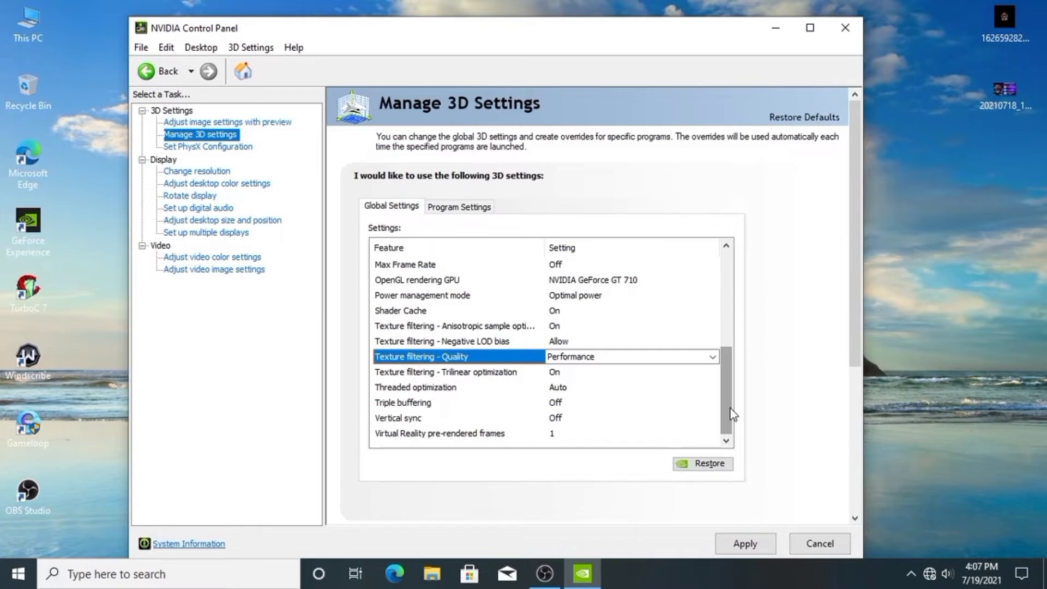
# Set Vertical sync to Use the 3D application setting and review the list of global 3D settings.
pyautogui.click(557, 420)
pyautogui.click(557, 420)
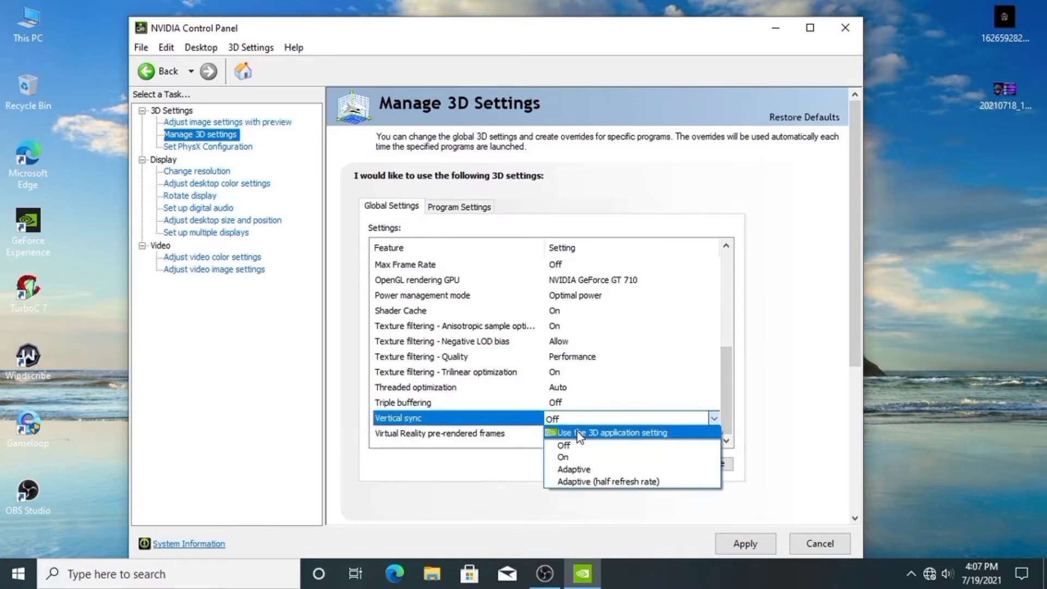
pyautogui.click(577, 432)
pyautogui.scroll(-4, 685, 380)
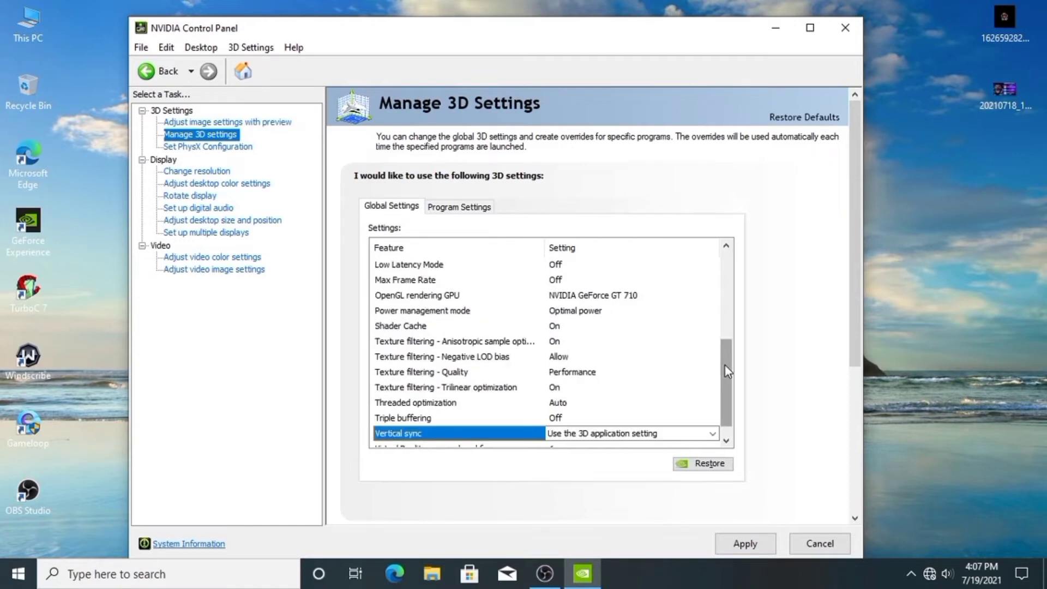
pyautogui.moveTo(725, 367); pyautogui.dragTo(724, 410)
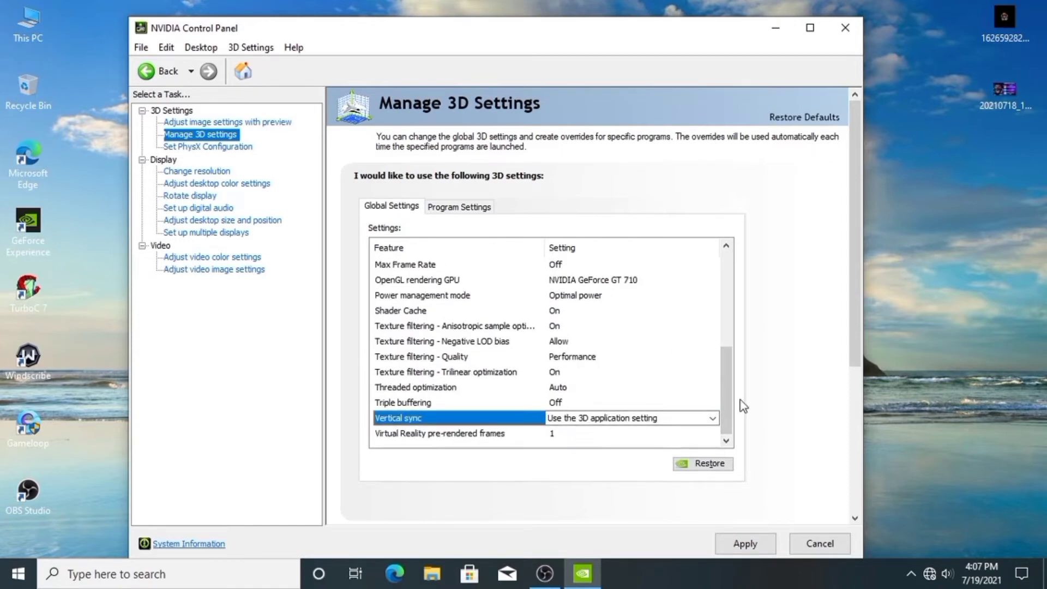
pyautogui.moveTo(725, 420); pyautogui.dragTo(705, 254)
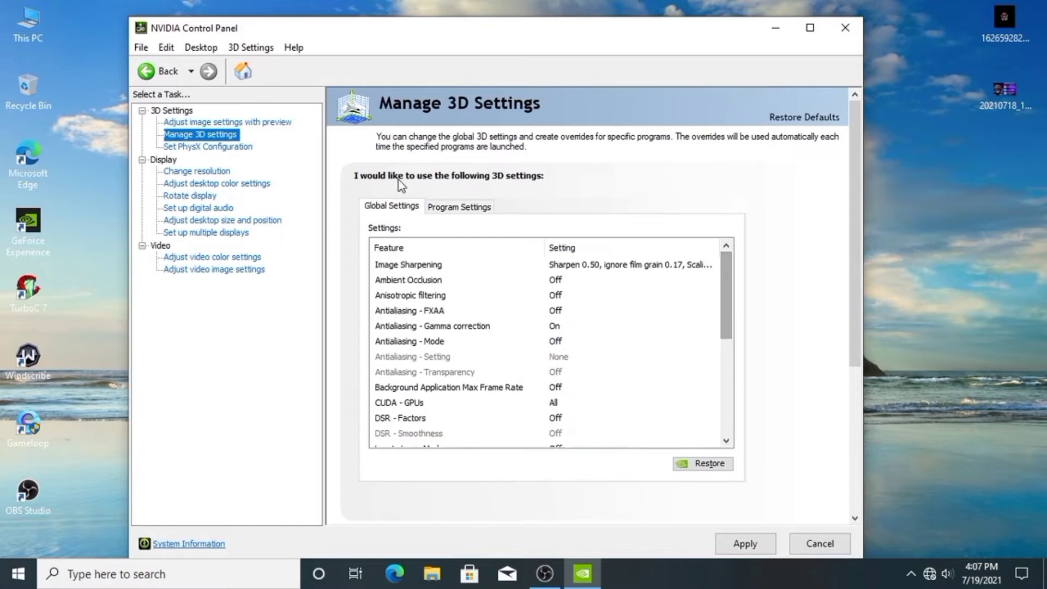
# Set the PhysX processor to NVIDIA GeForce GT 710 and apply the configuration.
pyautogui.click(184, 149)
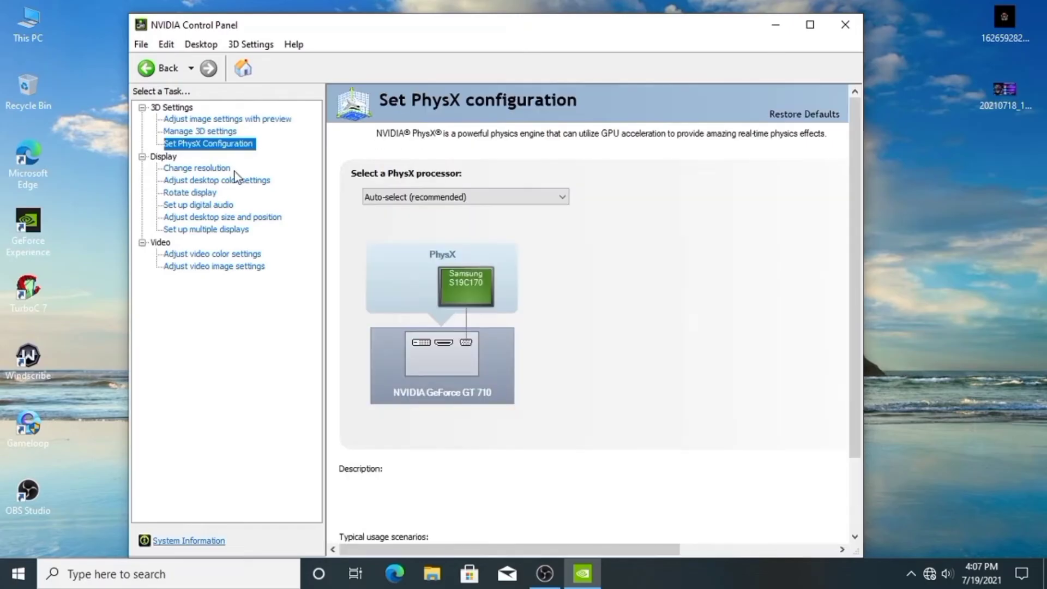
pyautogui.click(441, 199)
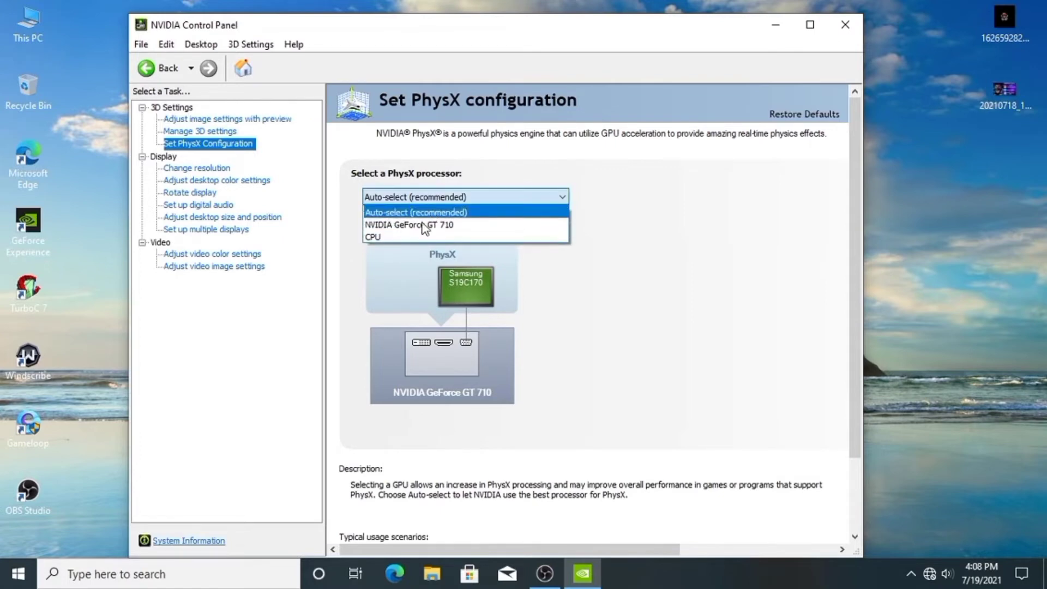
pyautogui.click(421, 225)
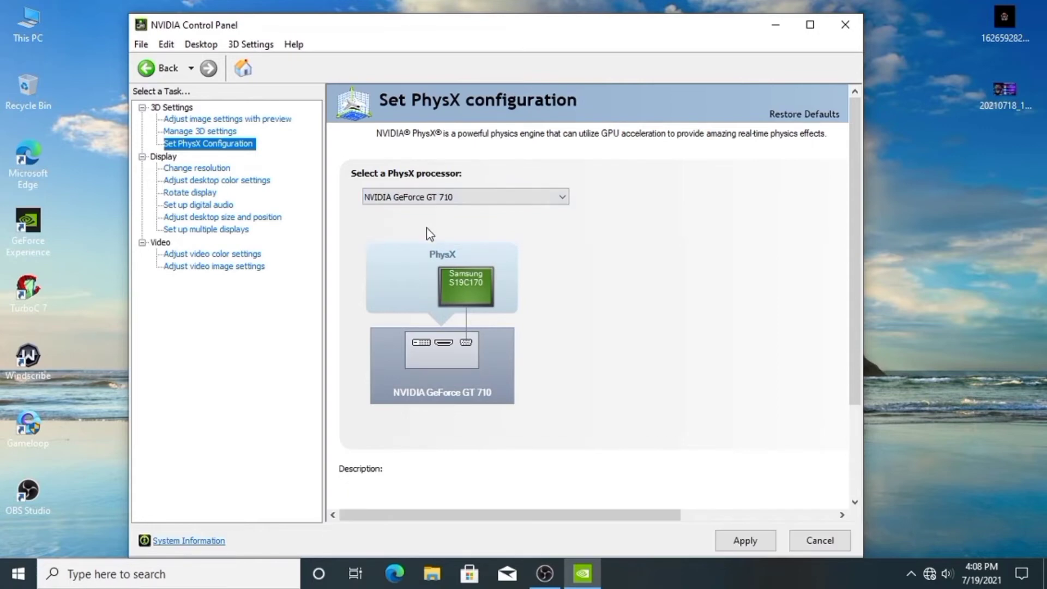
pyautogui.click(747, 541)
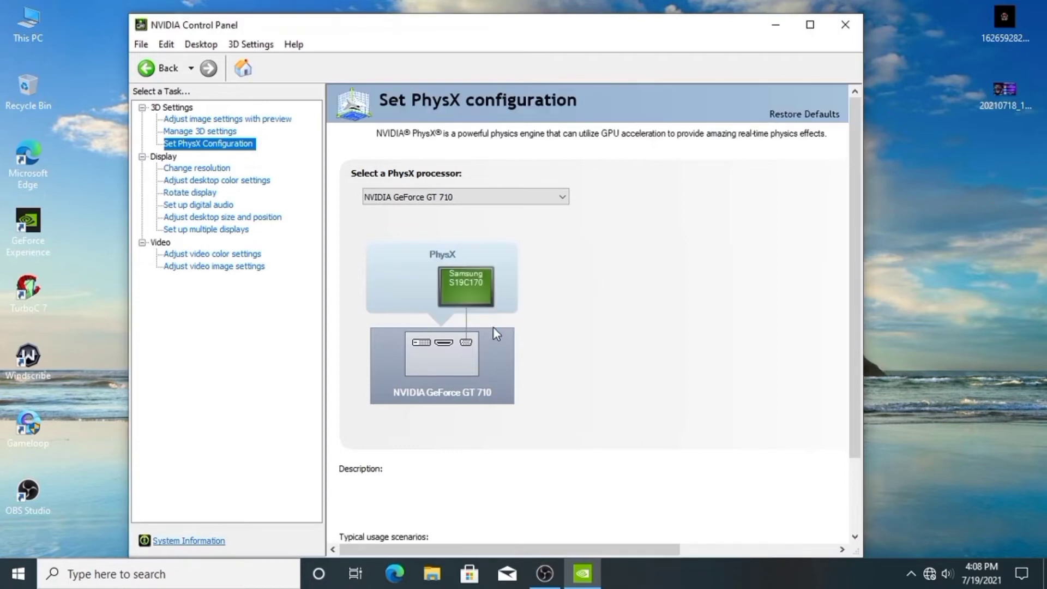
# In the display resolution settings, choose Highest (32-bit) as the desktop color depth.
pyautogui.click(197, 168)
pyautogui.scroll(-1, 578, 458)
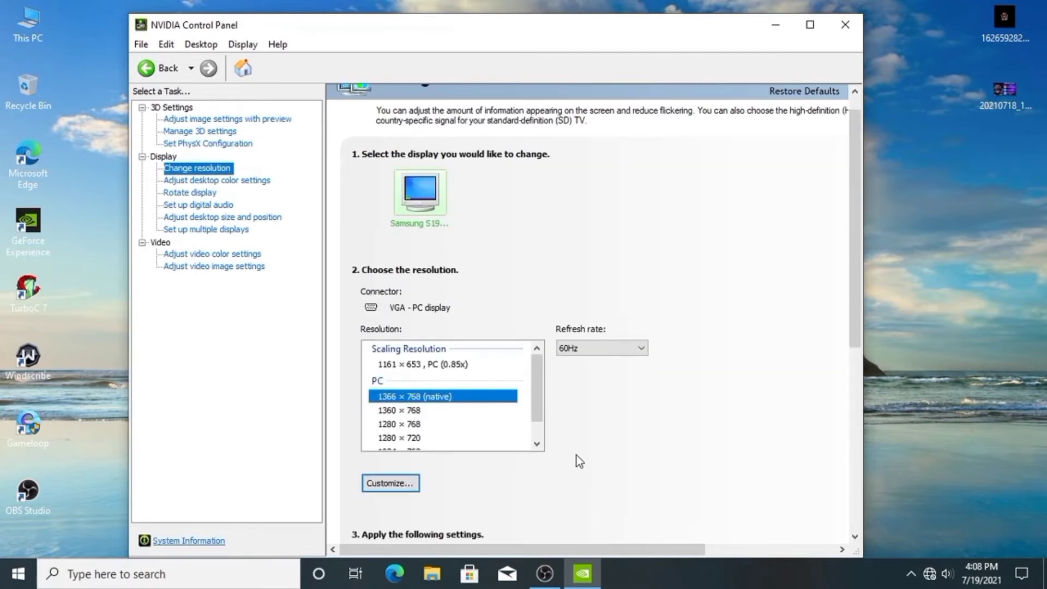
pyautogui.scroll(-3, 507, 460)
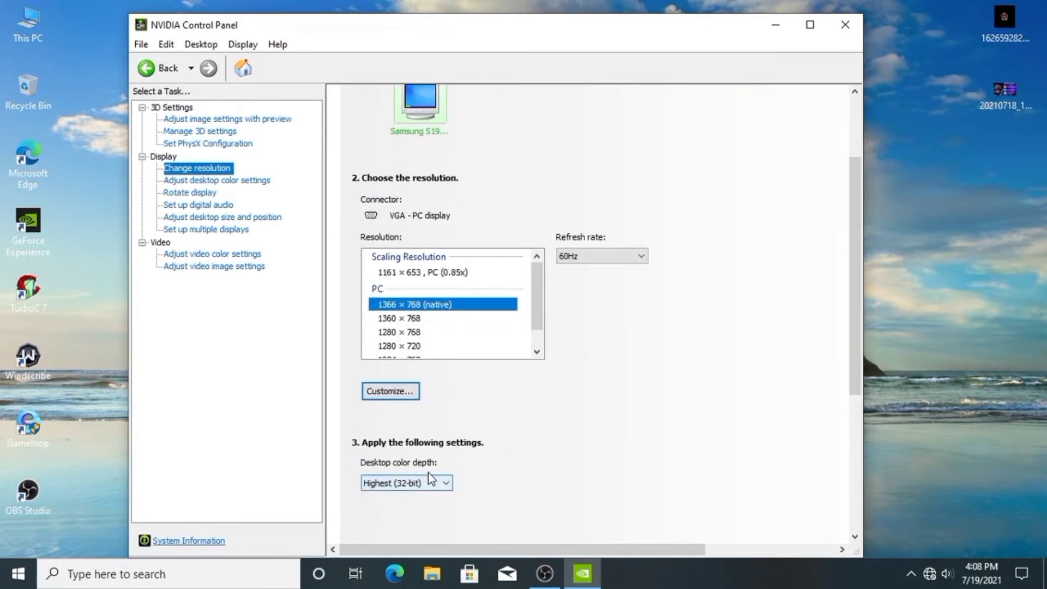
pyautogui.click(429, 480)
pyautogui.click(432, 496)
pyautogui.scroll(1, 553, 459)
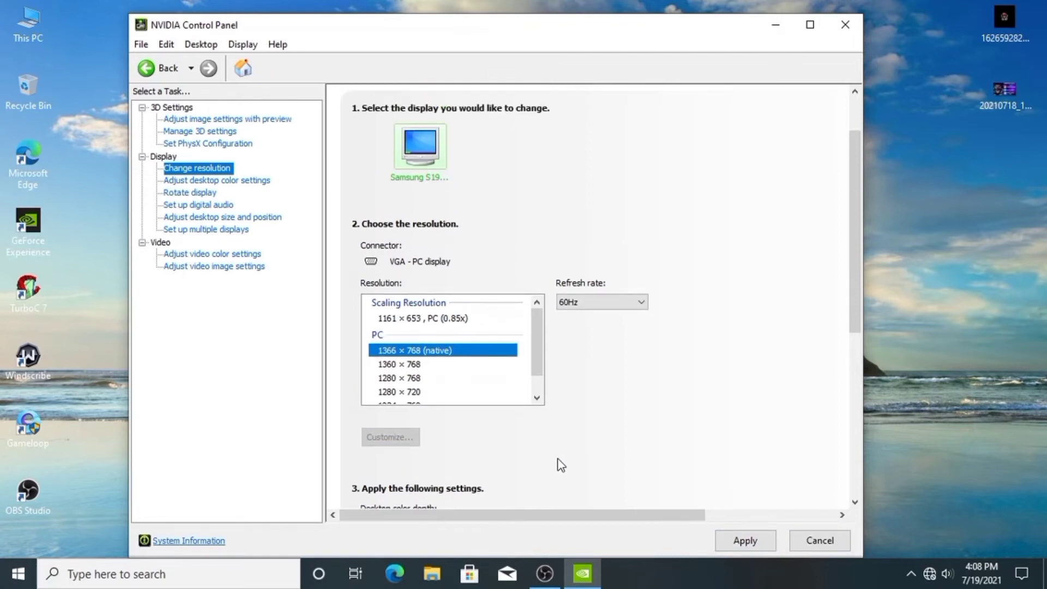
# Make video color adjustments with the NVIDIA settings, set the dynamic range to Full (0-255), and view the gamma values.
pyautogui.click(226, 180)
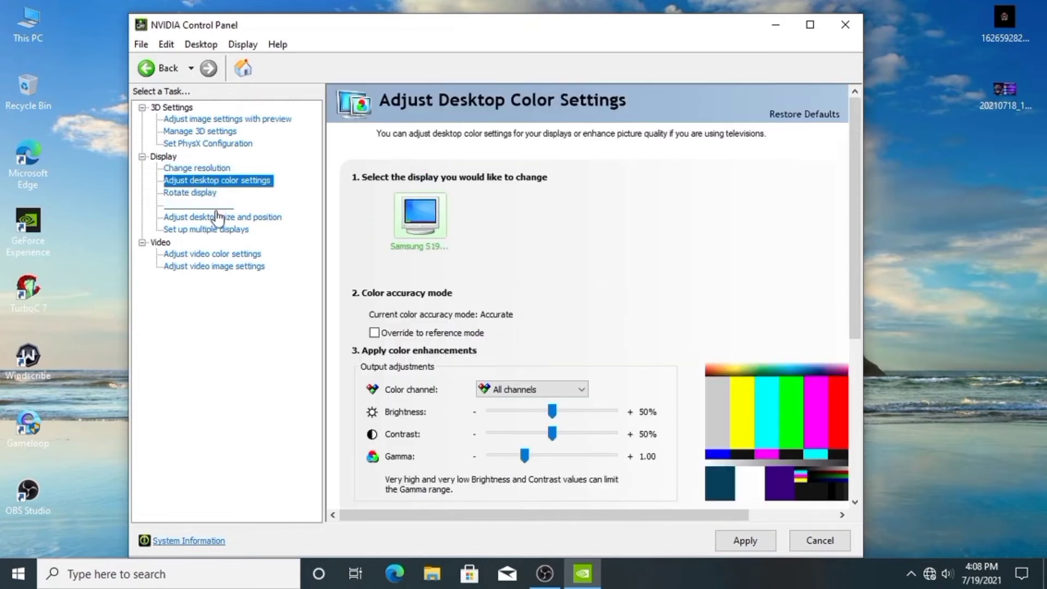
pyautogui.click(239, 254)
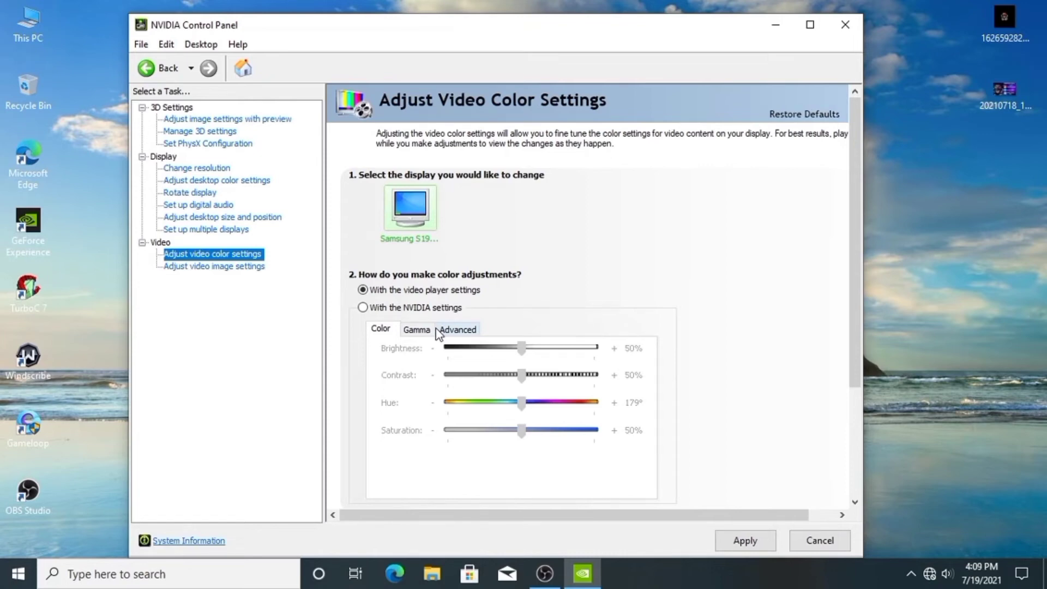
pyautogui.click(445, 308)
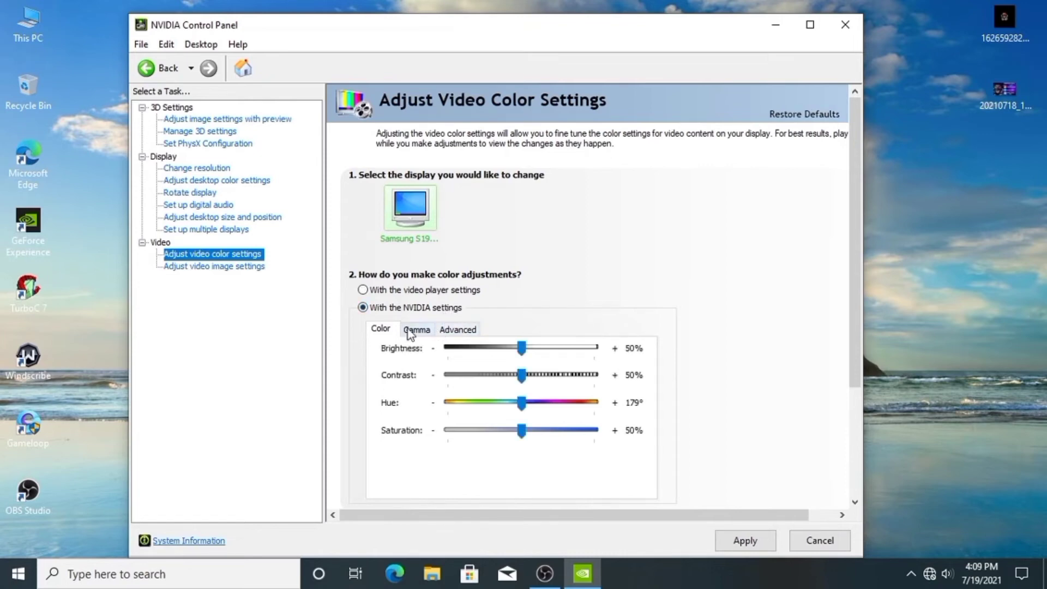
pyautogui.click(466, 330)
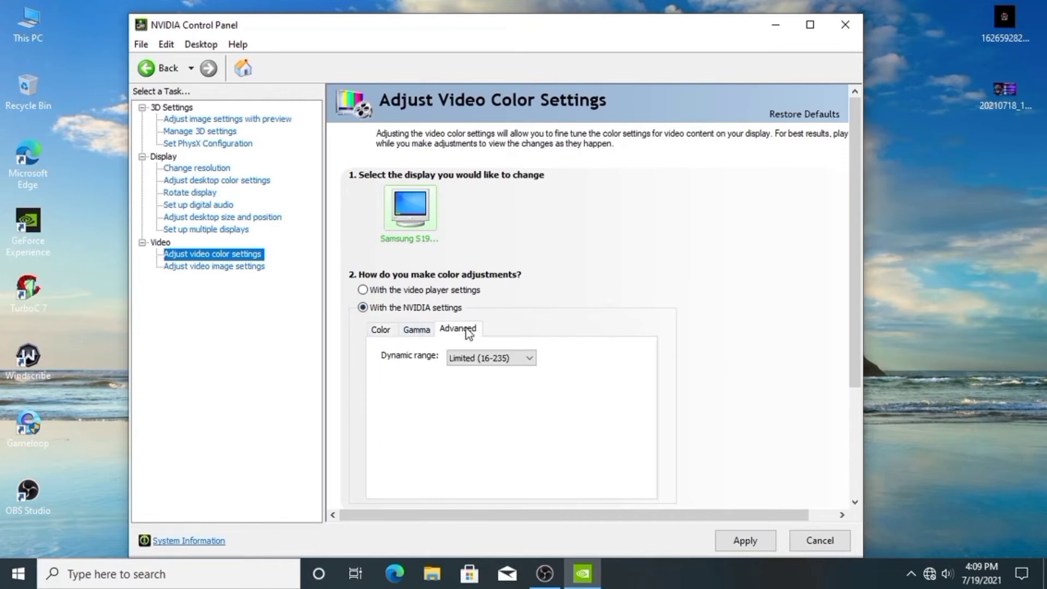
pyautogui.click(482, 358)
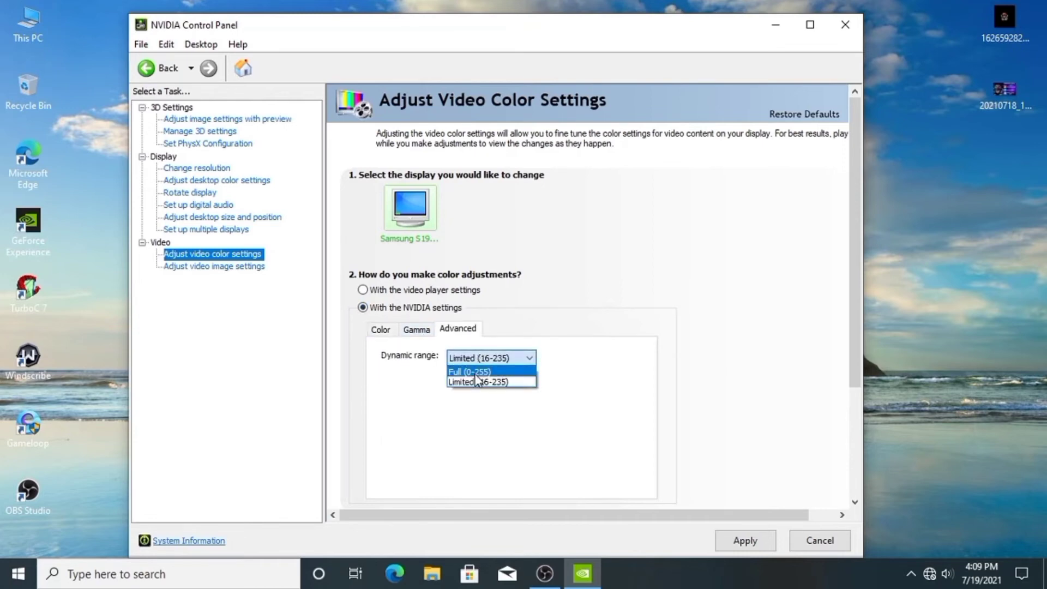
pyautogui.click(475, 369)
pyautogui.click(421, 332)
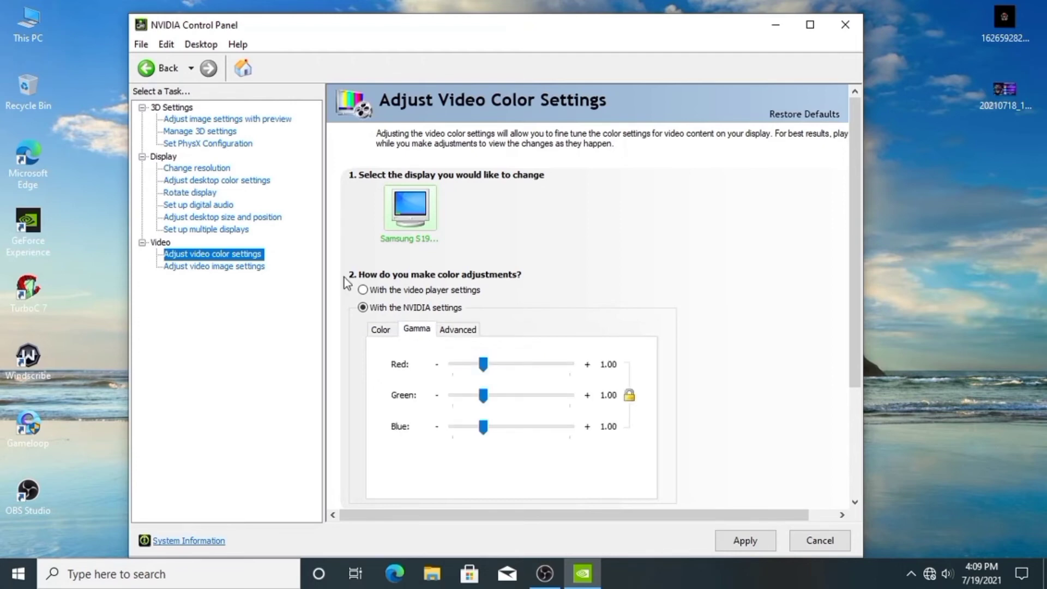
# In the video image settings, use the NVIDIA setting for edge enhancement at 78% and for noise reduction at 40%.
pyautogui.click(240, 266)
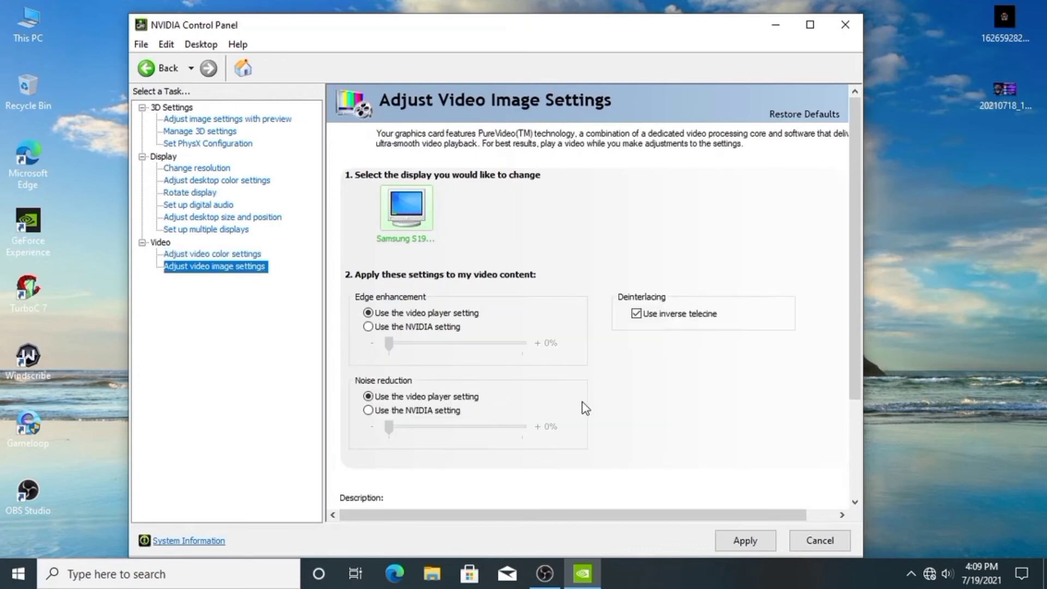
pyautogui.click(388, 328)
pyautogui.click(410, 412)
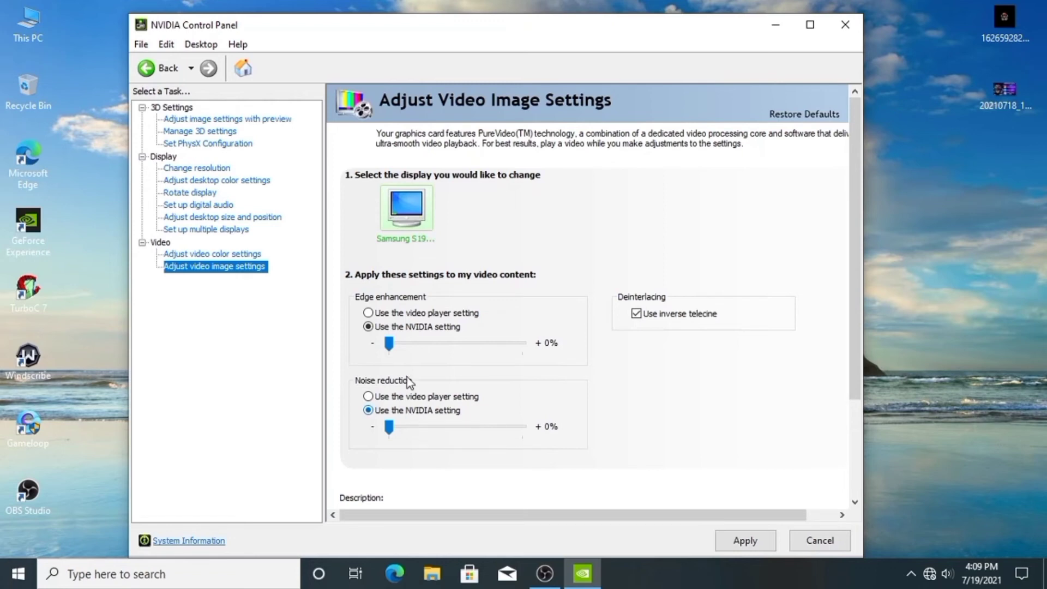
pyautogui.moveTo(389, 344); pyautogui.dragTo(495, 349)
pyautogui.click(442, 430)
pyautogui.moveTo(441, 428); pyautogui.dragTo(447, 424)
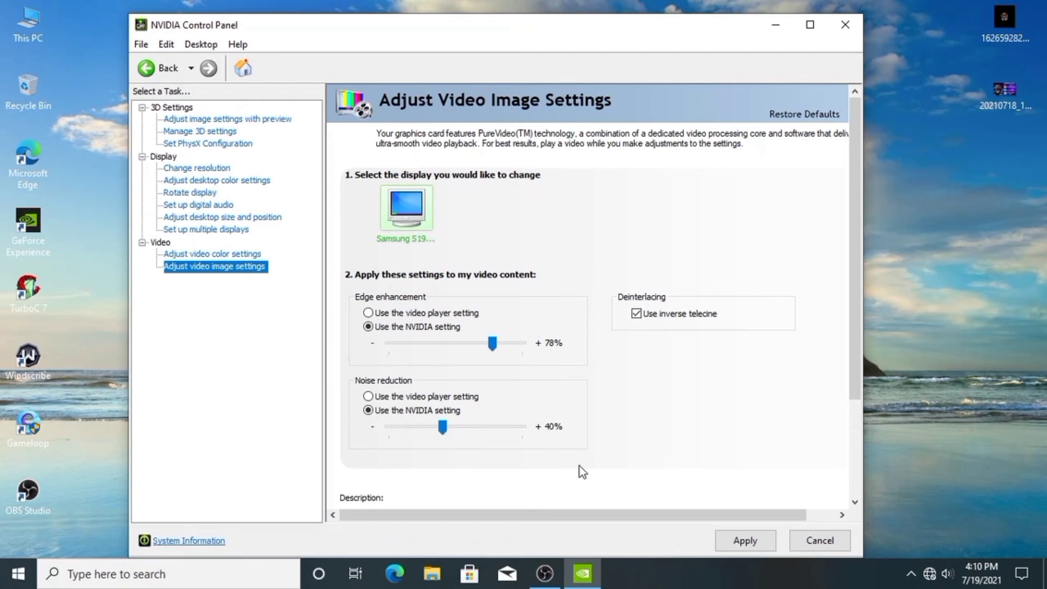
# Apply the video image settings, keep the changed configuration, and return to the control panel's home page.
pyautogui.click(734, 542)
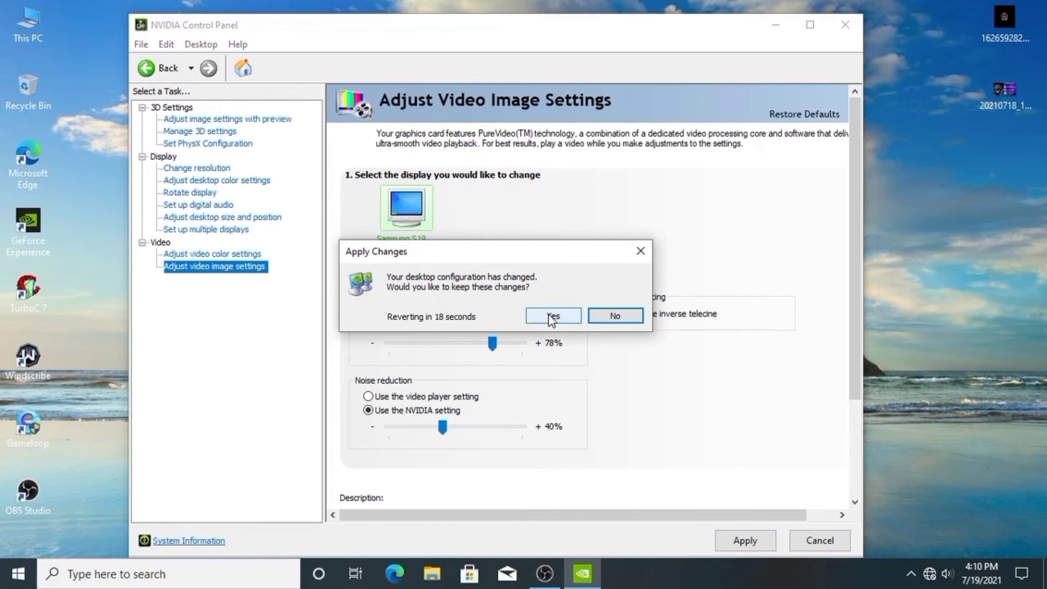
pyautogui.click(550, 314)
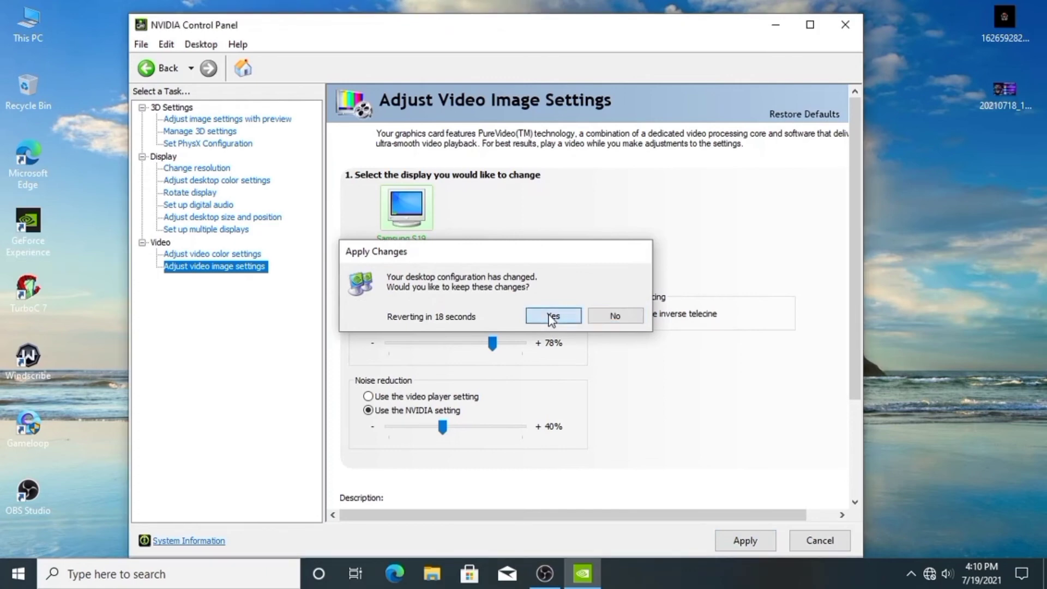
pyautogui.click(755, 539)
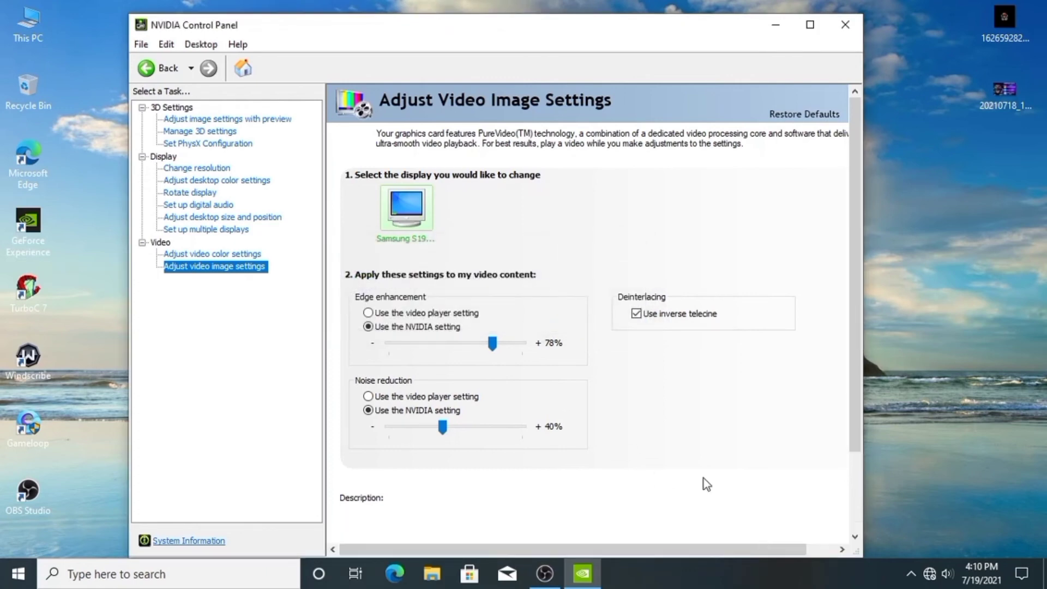
pyautogui.click(237, 69)
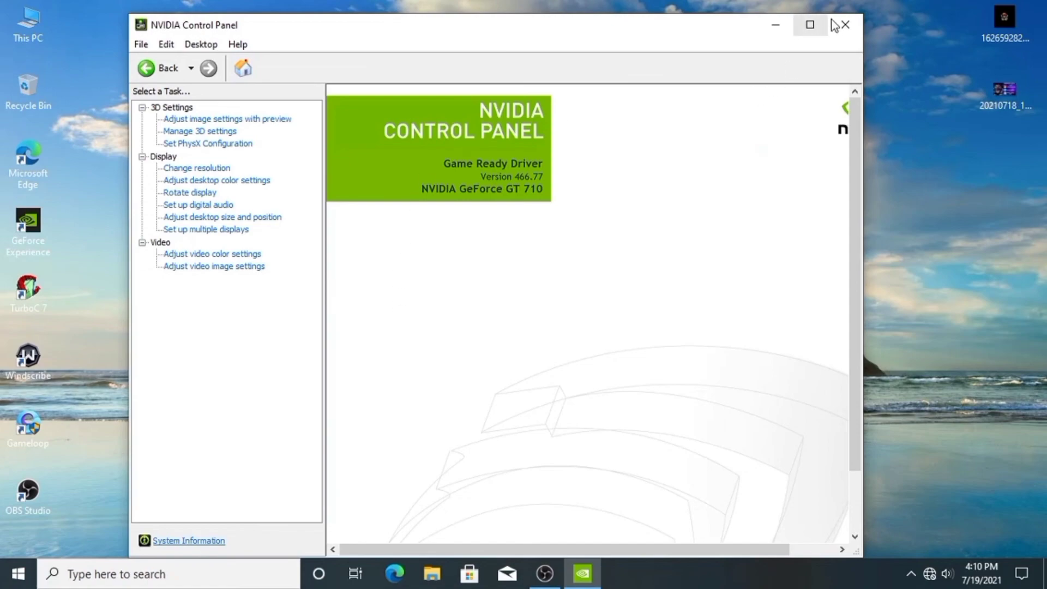